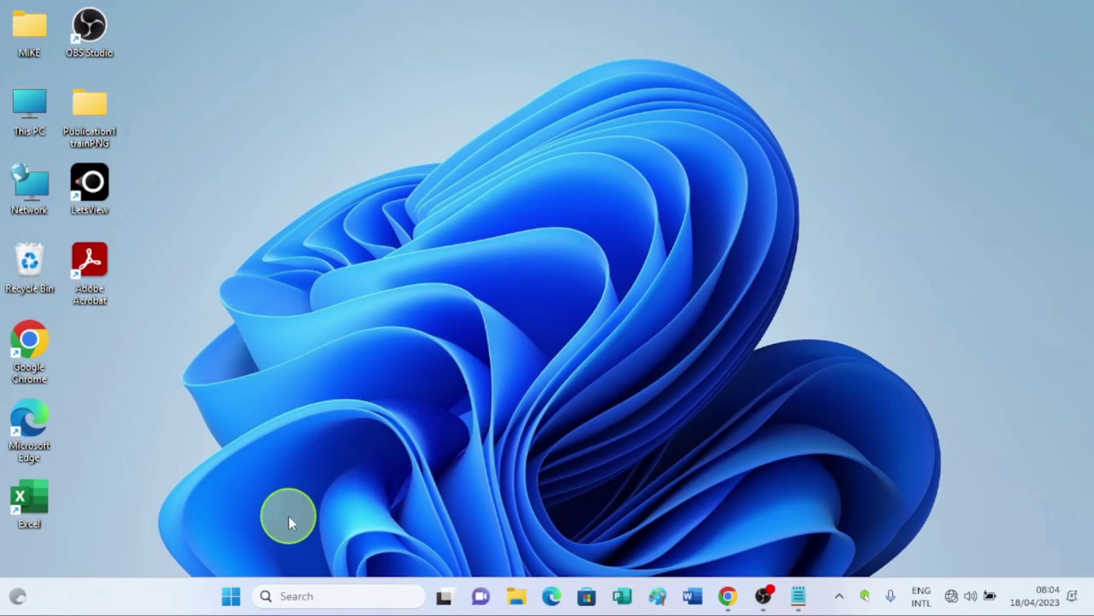
# Step: Launch Settings from the Start menu and go to Network & internet
pyautogui.click(229, 599)
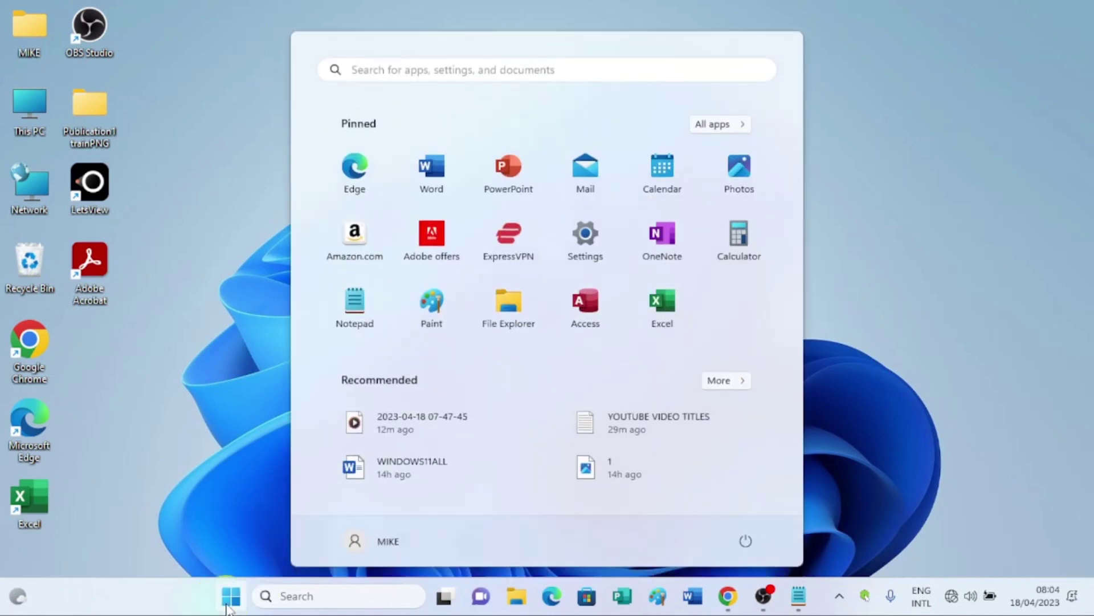
pyautogui.click(590, 240)
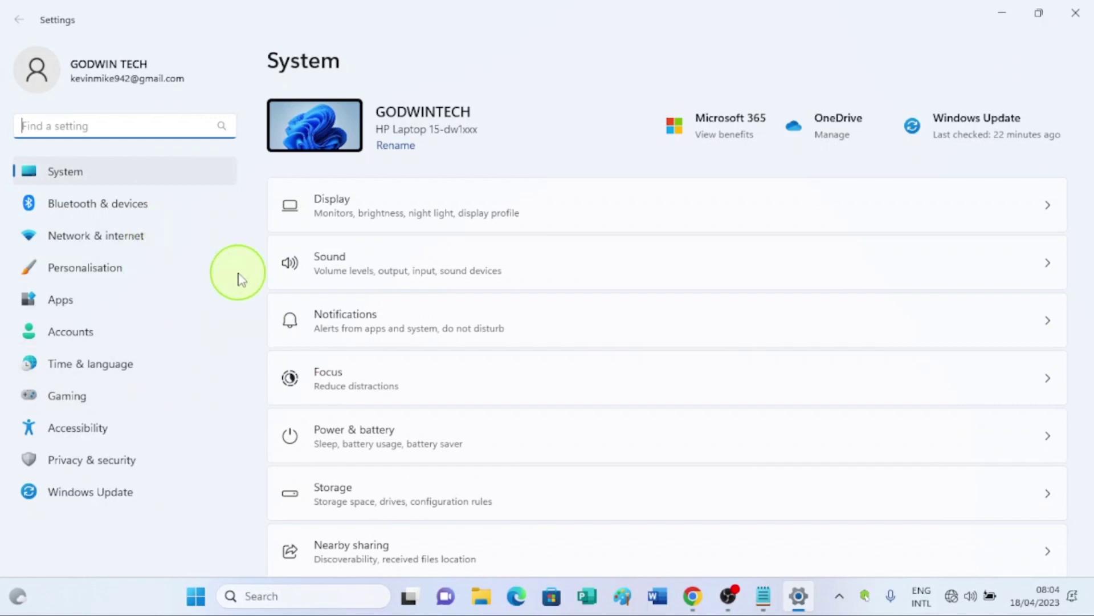
pyautogui.click(119, 238)
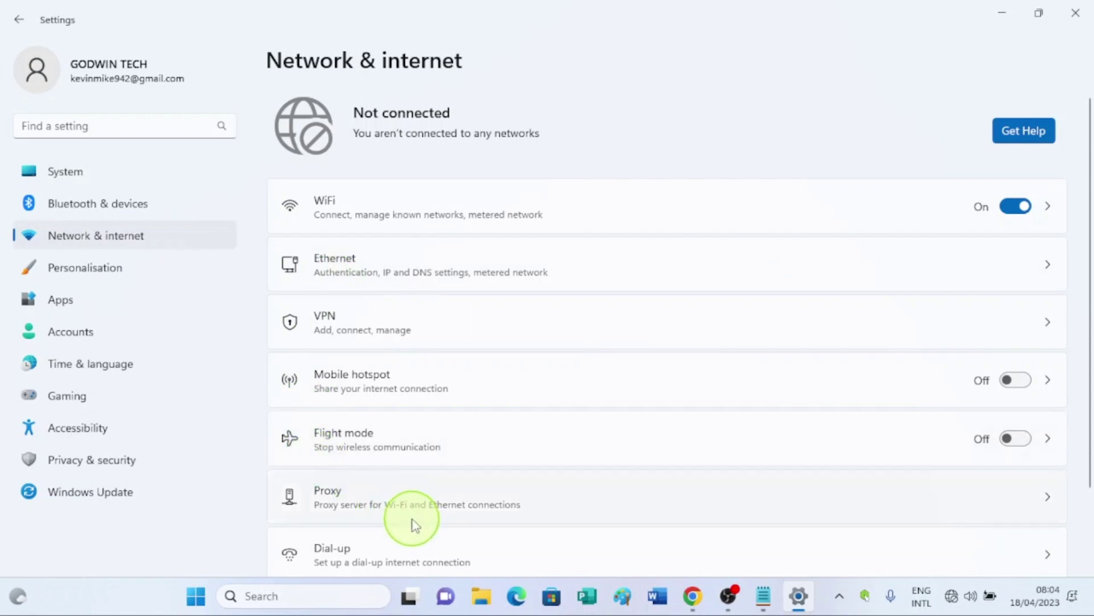
# Step: Go to the Proxy page, view the Edit setup script dialog and cancel it unchanged
pyautogui.click(373, 503)
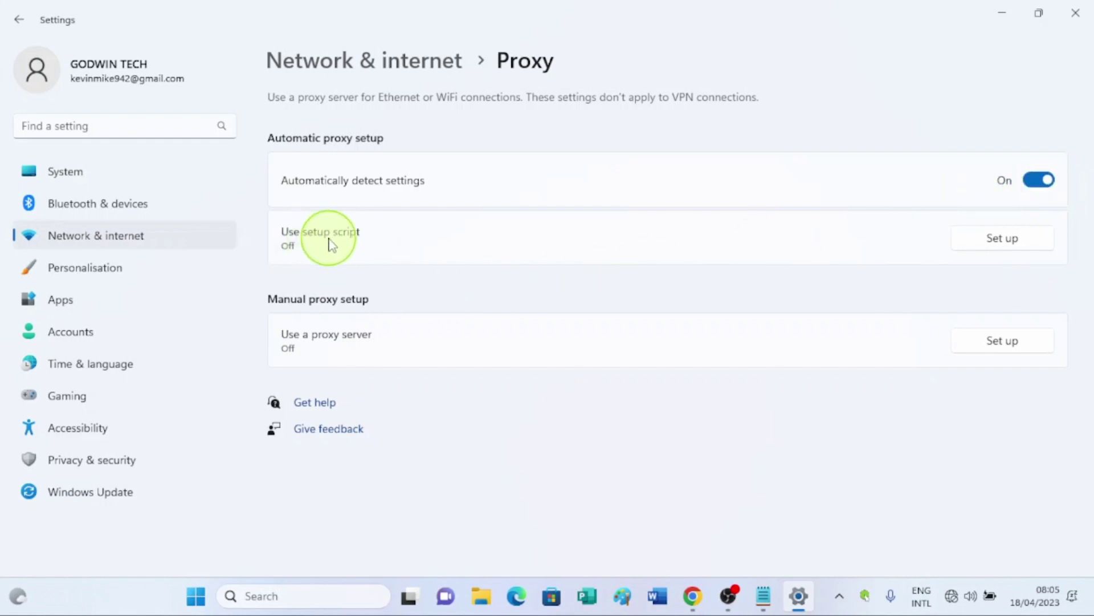
pyautogui.click(1020, 238)
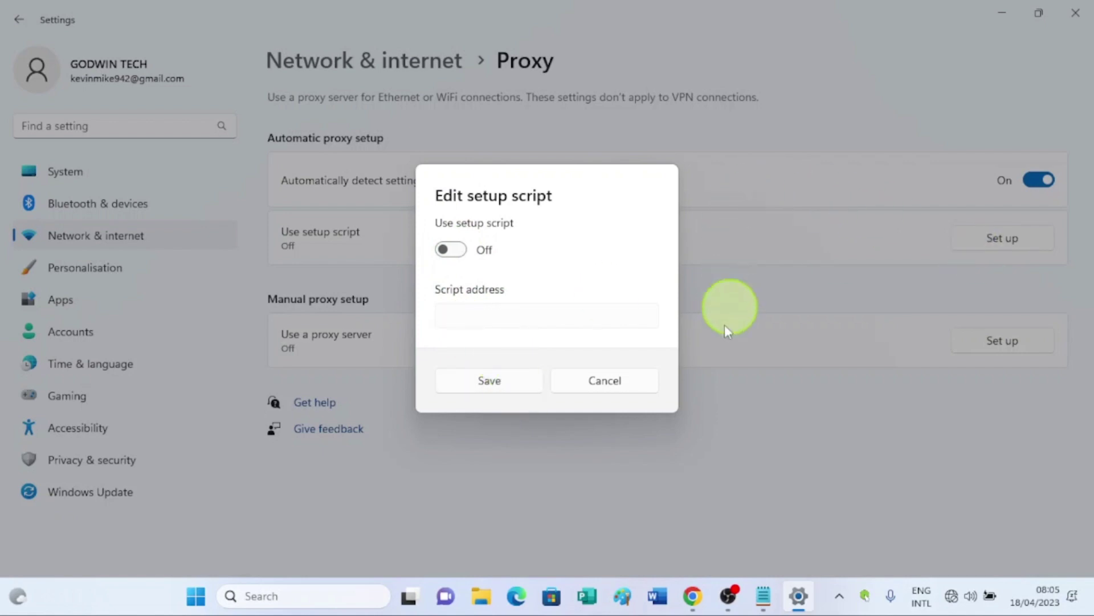
pyautogui.click(627, 387)
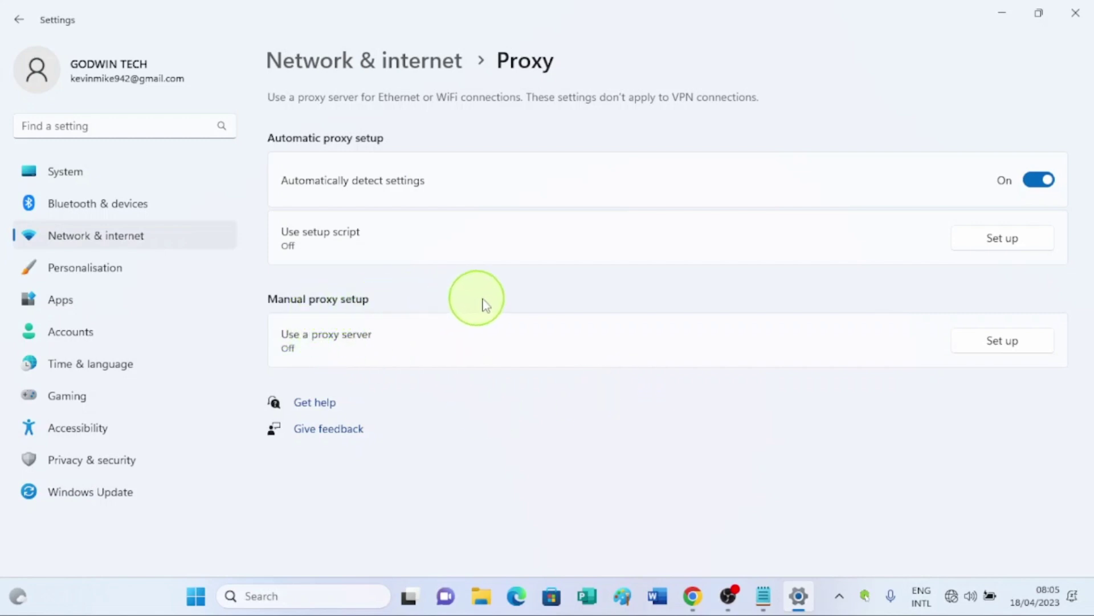
# Step: View the Edit proxy server dialog with empty address and port, then cancel it unsaved
pyautogui.click(1005, 345)
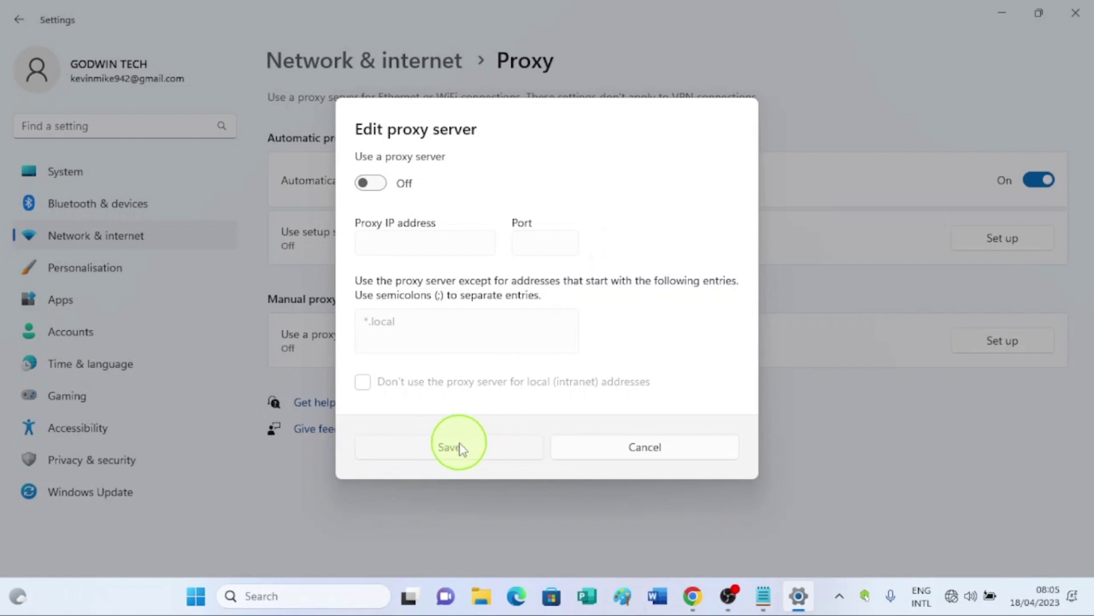
pyautogui.click(453, 456)
pyautogui.click(650, 454)
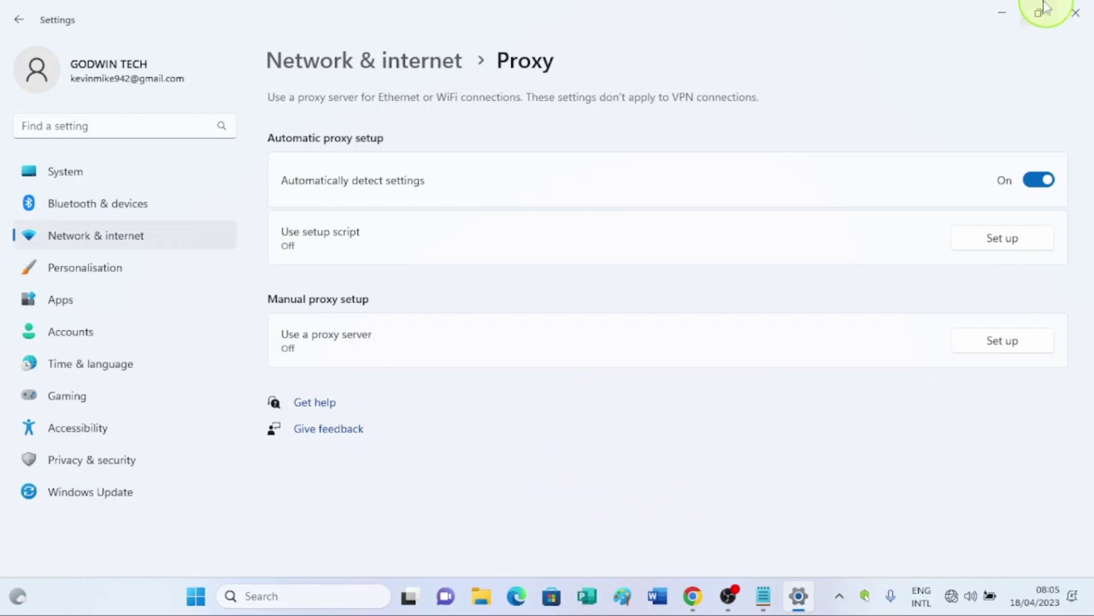
pyautogui.click(1004, 11)
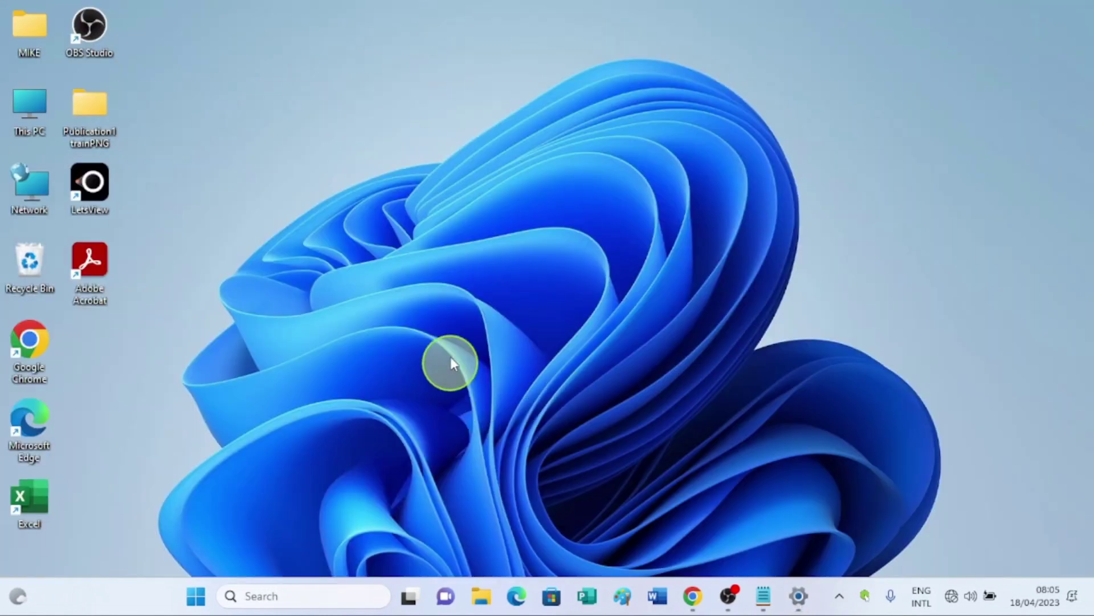